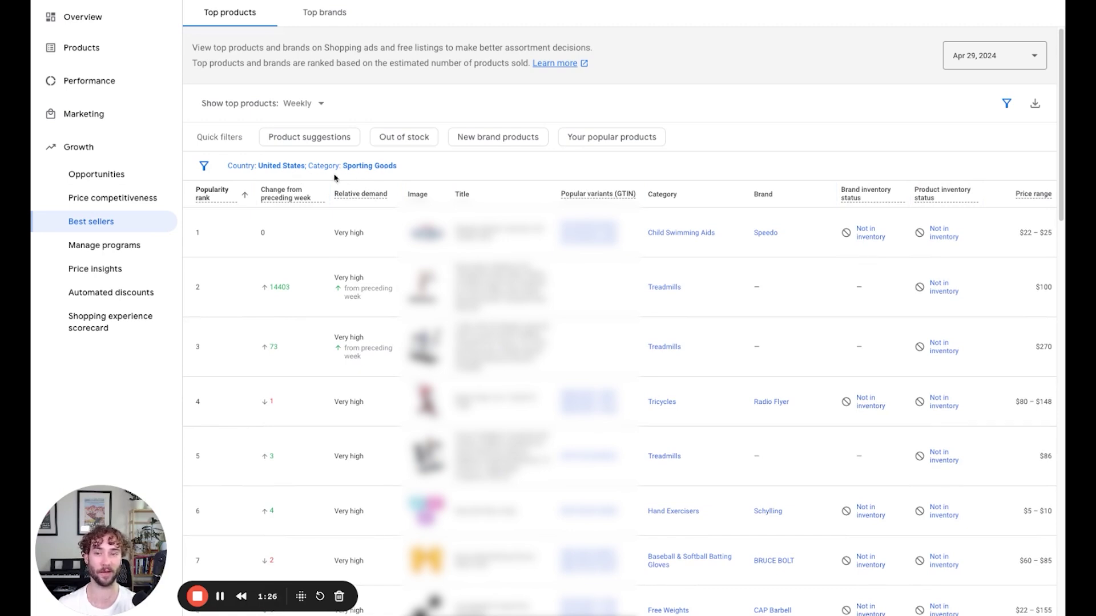
Check the explanations of the Change from preceding week and Relative demand columns
{"action": "left_click", "coordinate": [275, 196]}
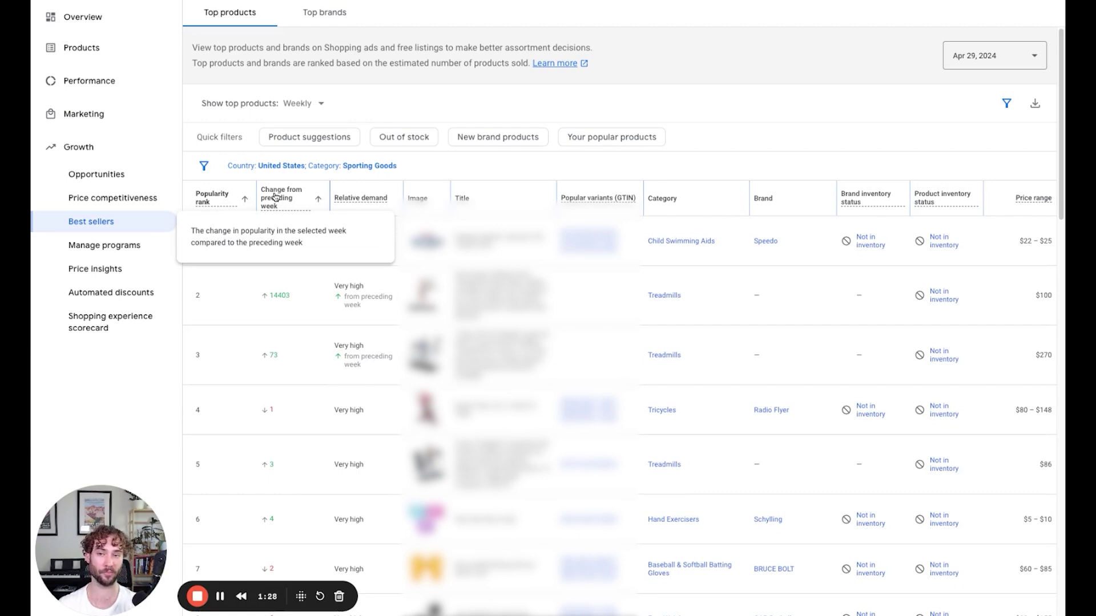
{"action": "mouse_move", "coordinate": [357, 198]}
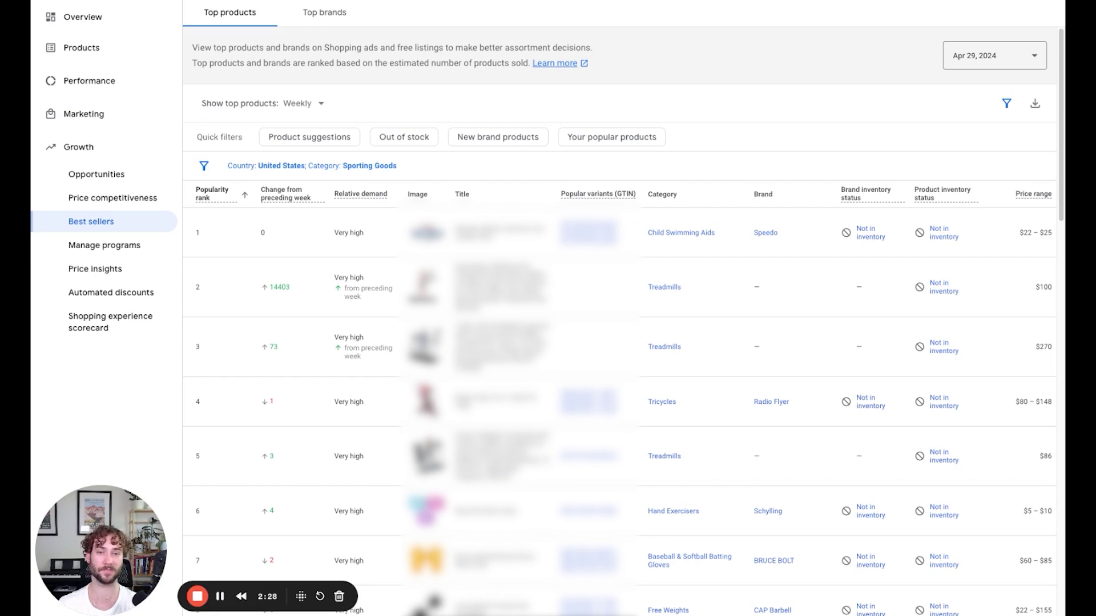
Look through the top-level product categories available in the Category filter of the top products report
{"action": "left_click", "coordinate": [375, 166]}
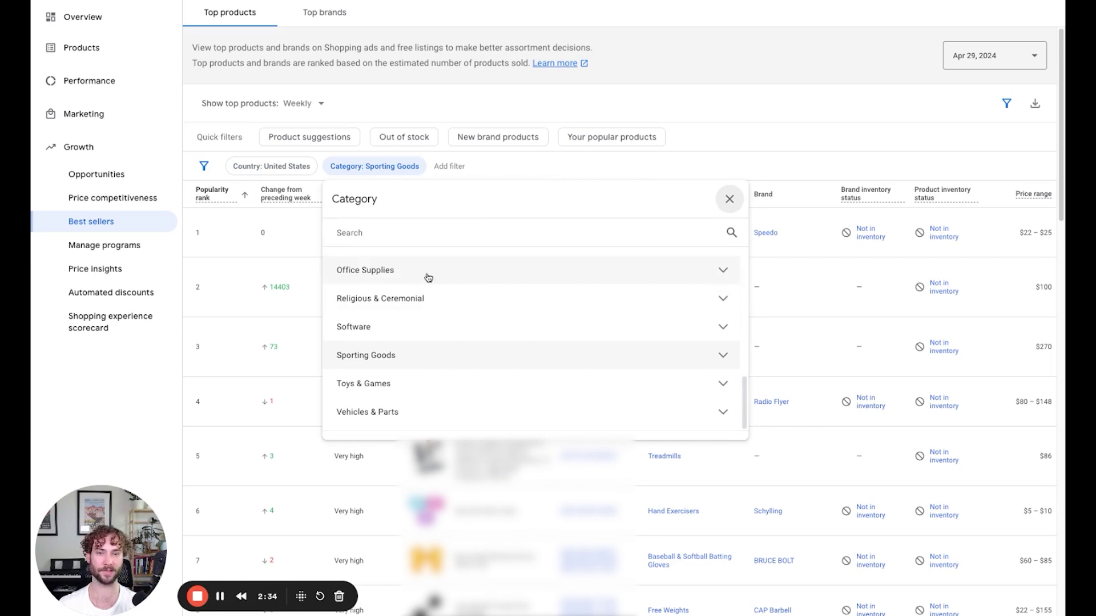
{"action": "scroll", "coordinate": [447, 279], "scroll_direction": "up", "scroll_amount": 8}
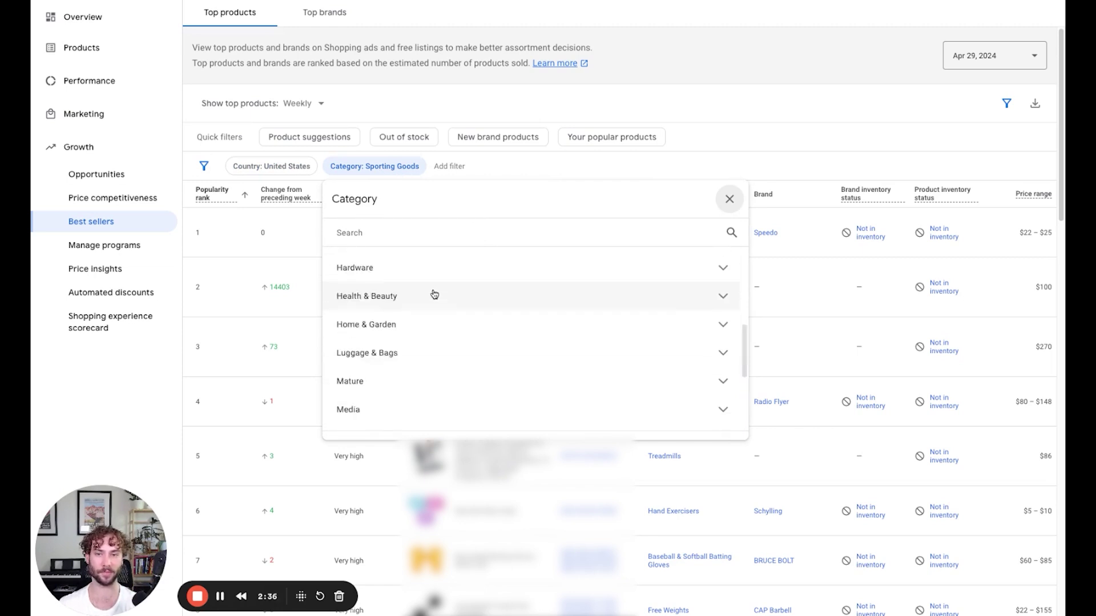
{"action": "scroll", "coordinate": [448, 294], "scroll_direction": "down", "scroll_amount": 1}
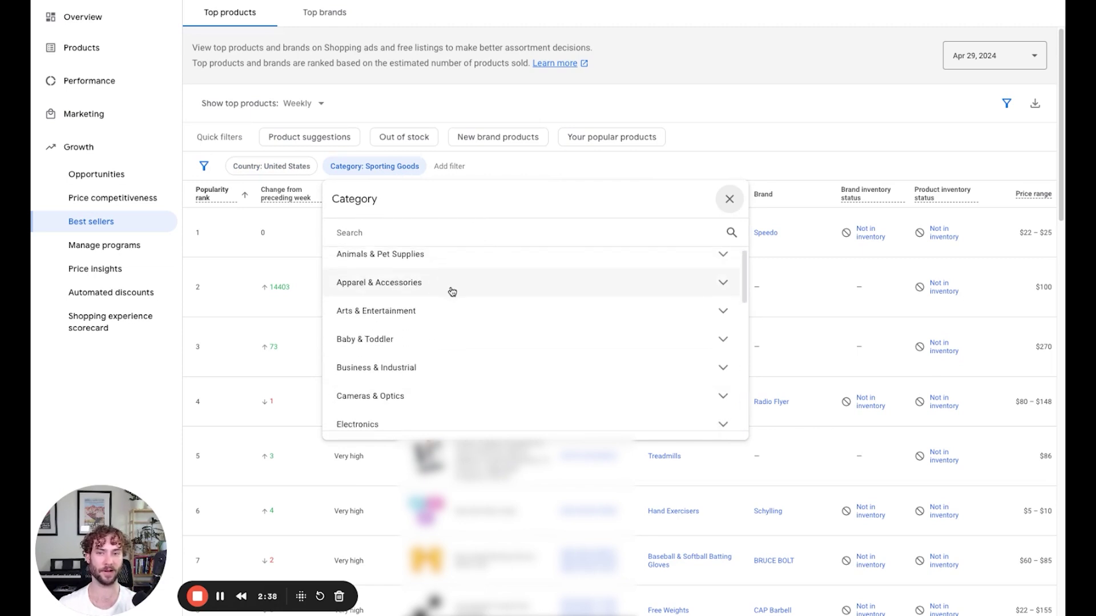
{"action": "scroll", "coordinate": [457, 354], "scroll_direction": "down", "scroll_amount": 1}
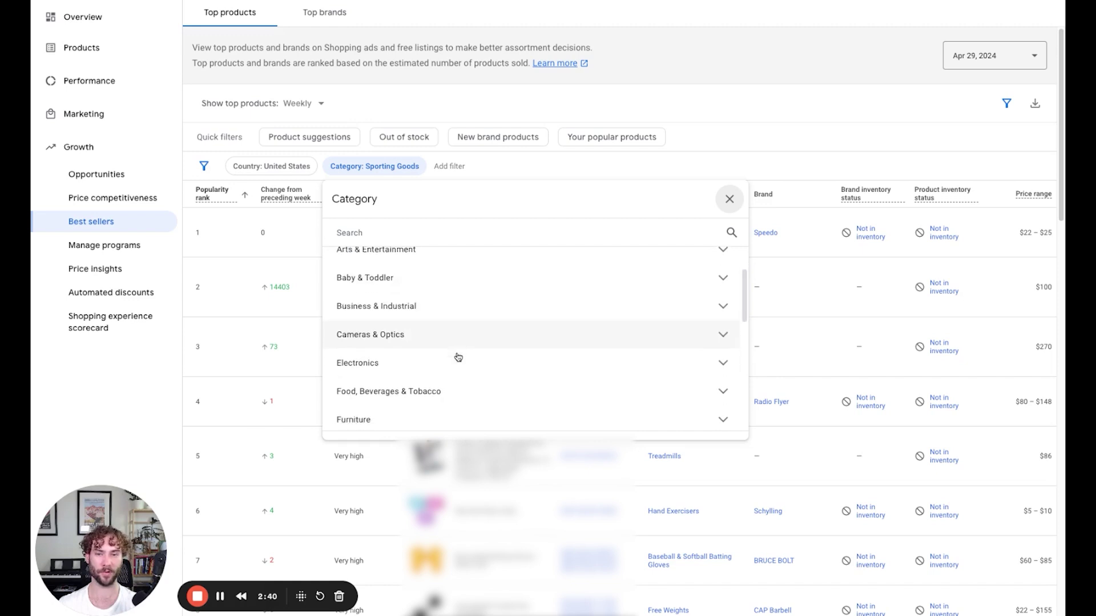
{"action": "scroll", "coordinate": [461, 360], "scroll_direction": "down", "scroll_amount": 4}
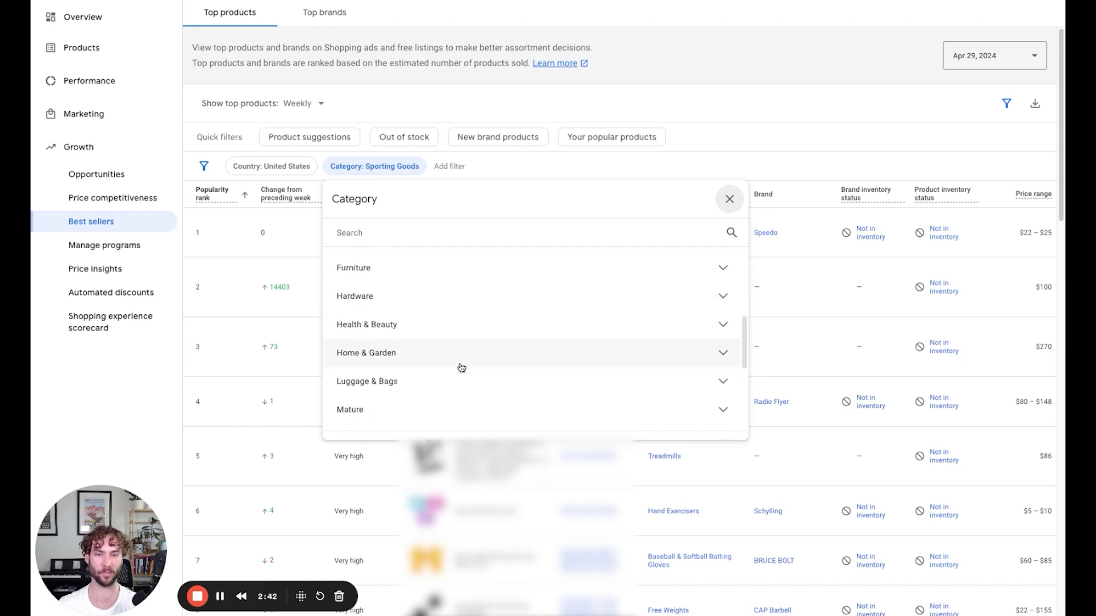
{"action": "scroll", "coordinate": [461, 368], "scroll_direction": "down", "scroll_amount": 3}
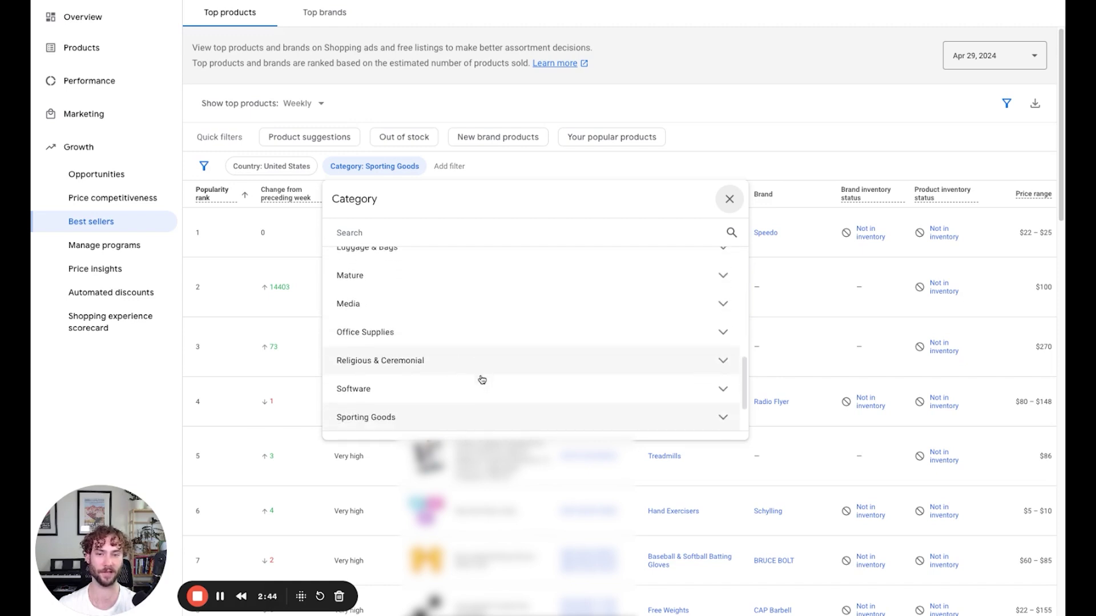
{"action": "scroll", "coordinate": [485, 368], "scroll_direction": "down", "scroll_amount": 1}
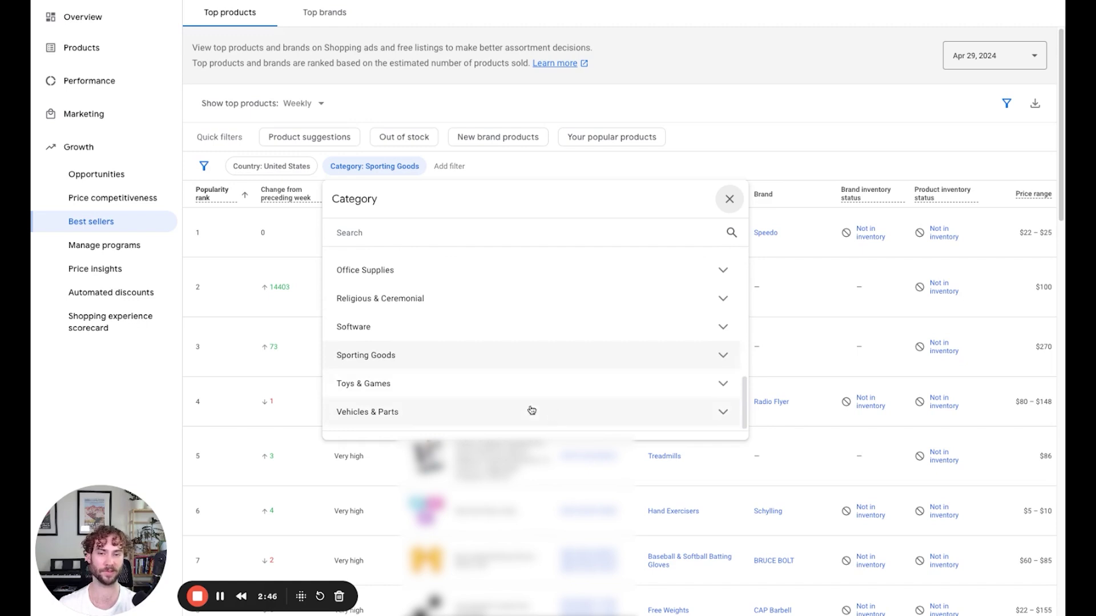
{"action": "scroll", "coordinate": [654, 317], "scroll_direction": "up", "scroll_amount": 6}
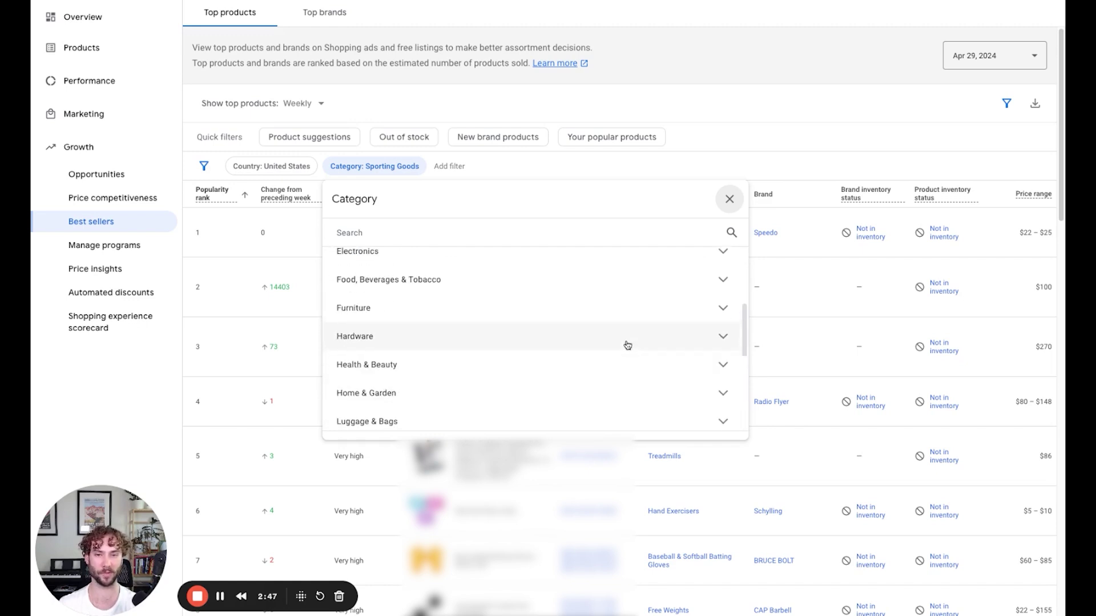
Examine the subcategories of Furniture and of Baby & Toddler Furniture in the Category filter, and close the list without choosing one
{"action": "left_click", "coordinate": [708, 313]}
{"action": "scroll", "coordinate": [480, 327], "scroll_direction": "down", "scroll_amount": 1}
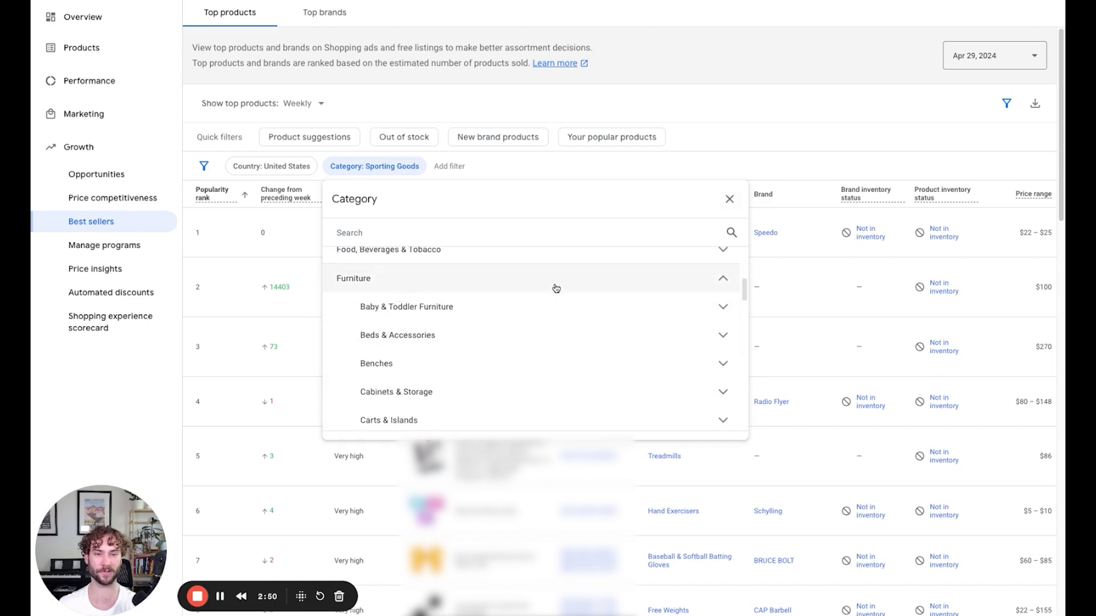
{"action": "scroll", "coordinate": [512, 309], "scroll_direction": "down", "scroll_amount": 1}
{"action": "scroll", "coordinate": [512, 308], "scroll_direction": "down", "scroll_amount": 3}
{"action": "scroll", "coordinate": [506, 311], "scroll_direction": "up", "scroll_amount": 4}
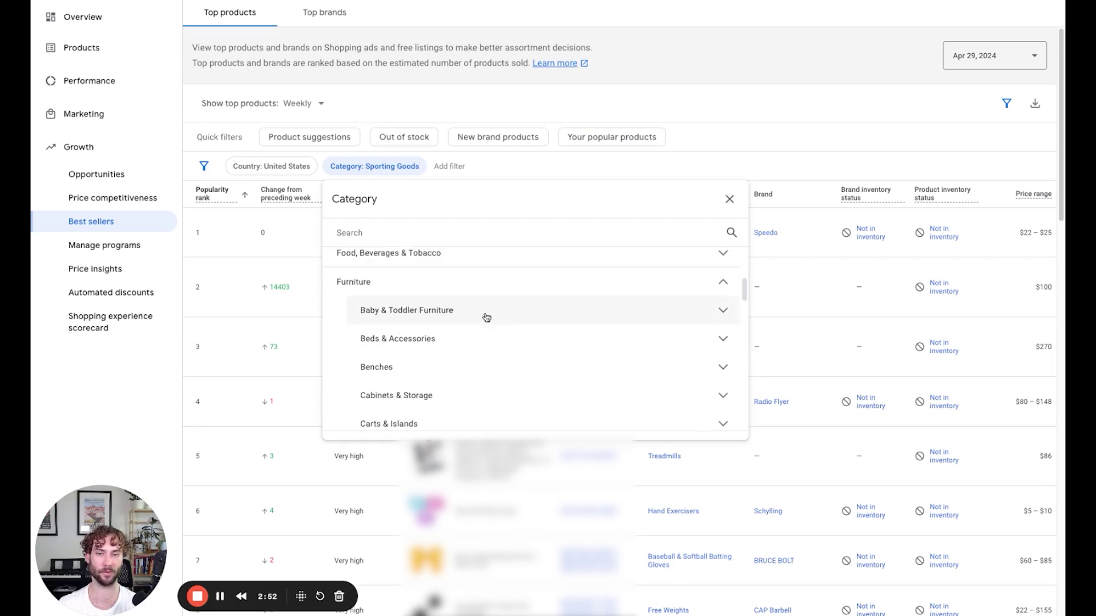
{"action": "scroll", "coordinate": [474, 343], "scroll_direction": "down", "scroll_amount": 1}
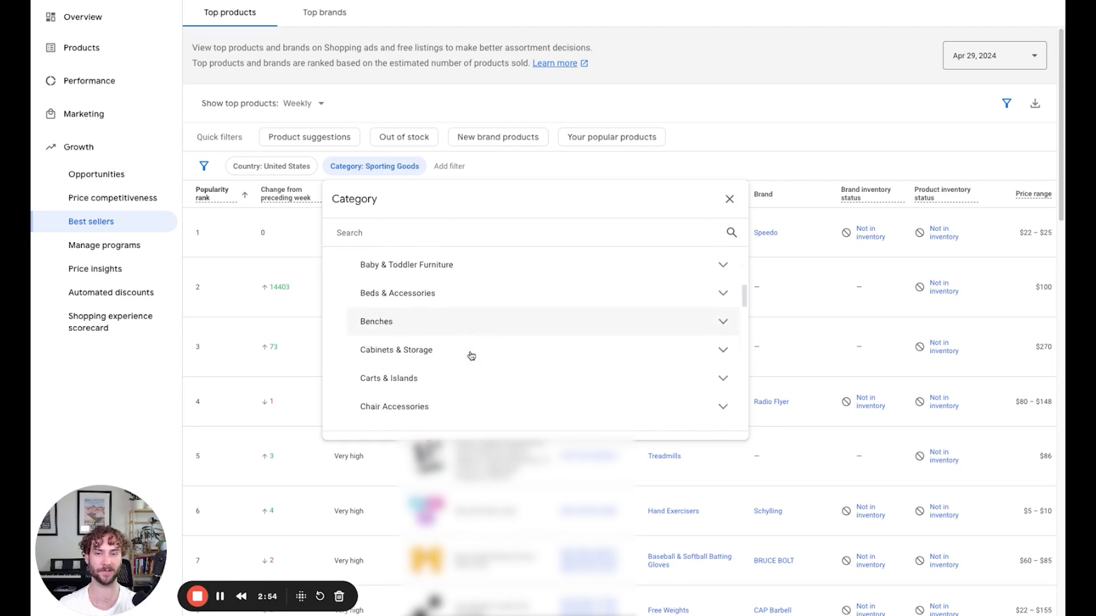
{"action": "scroll", "coordinate": [722, 346], "scroll_direction": "up", "scroll_amount": 1}
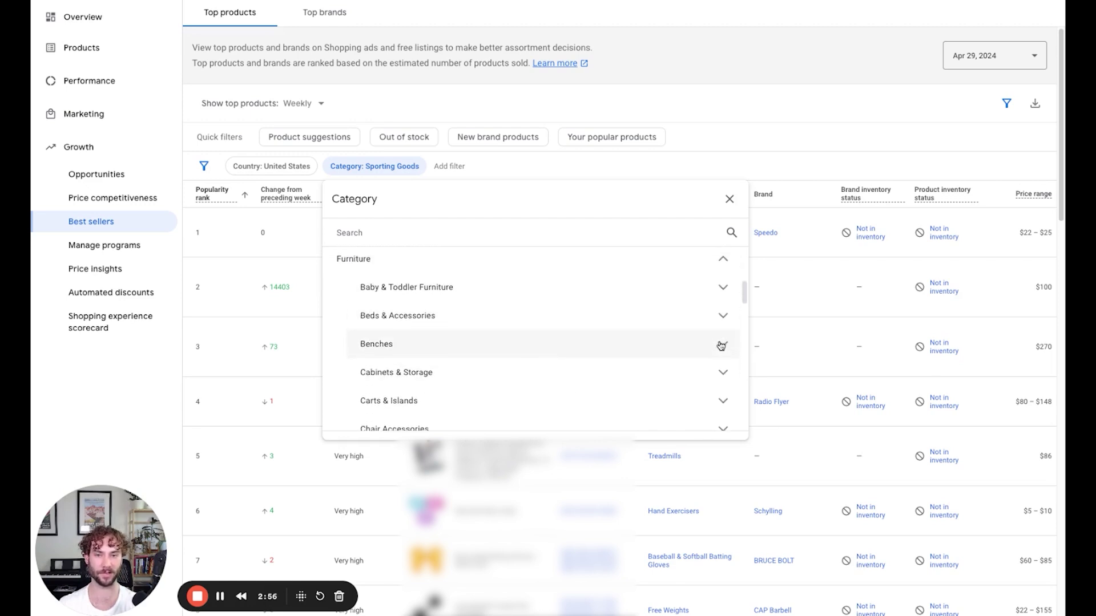
{"action": "left_click", "coordinate": [721, 289]}
{"action": "scroll", "coordinate": [519, 298], "scroll_direction": "down", "scroll_amount": 6}
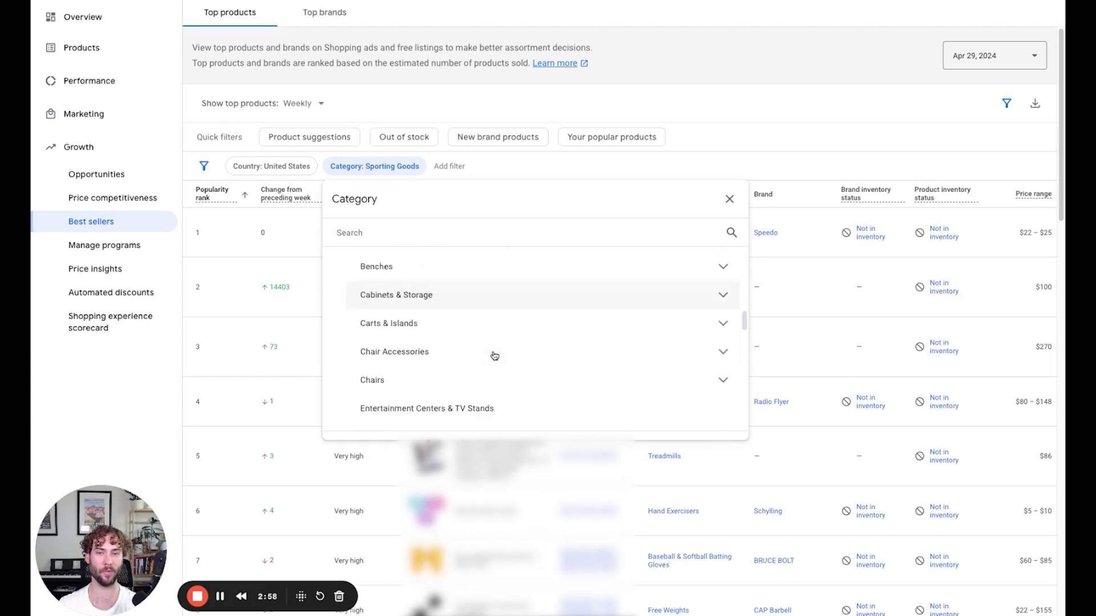
{"action": "scroll", "coordinate": [467, 336], "scroll_direction": "up", "scroll_amount": 4}
{"action": "scroll", "coordinate": [459, 339], "scroll_direction": "up", "scroll_amount": 10}
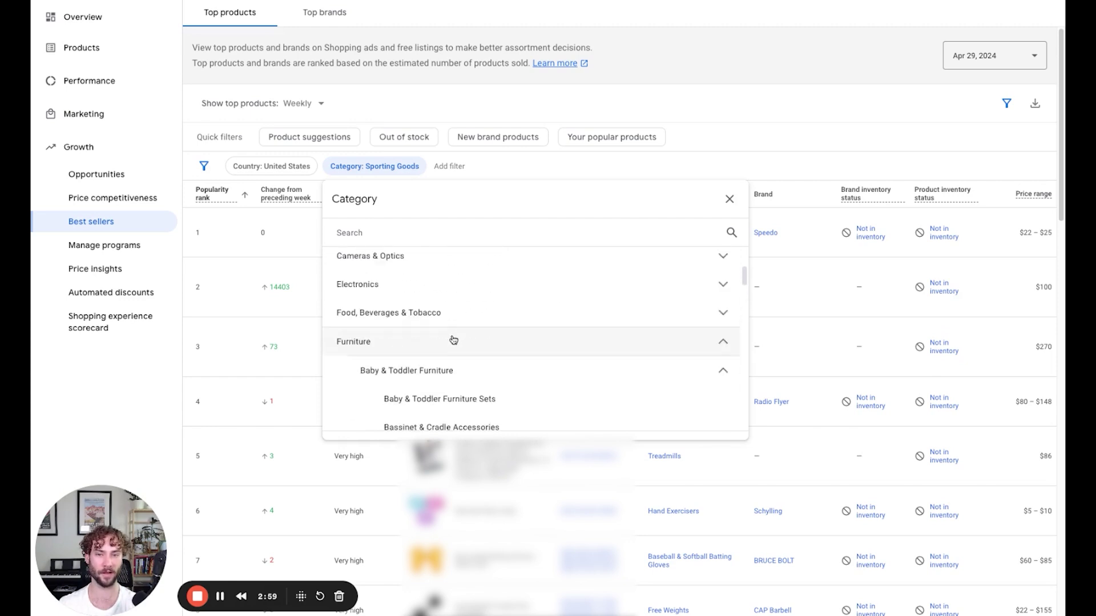
{"action": "left_click", "coordinate": [729, 200]}
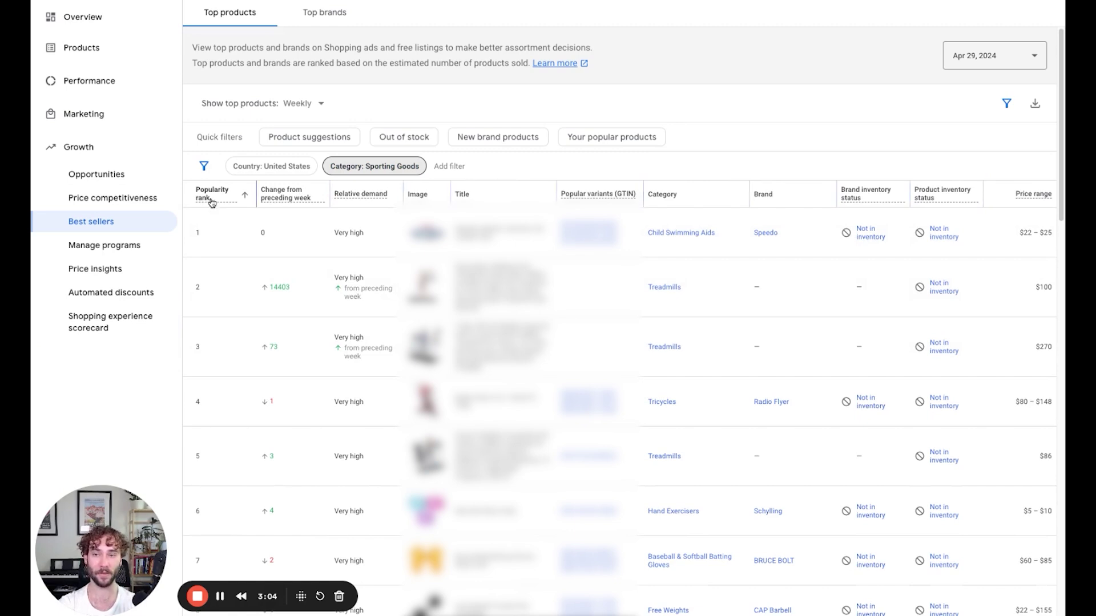
Set the top products report to show monthly rankings
{"action": "mouse_move", "coordinate": [212, 201]}
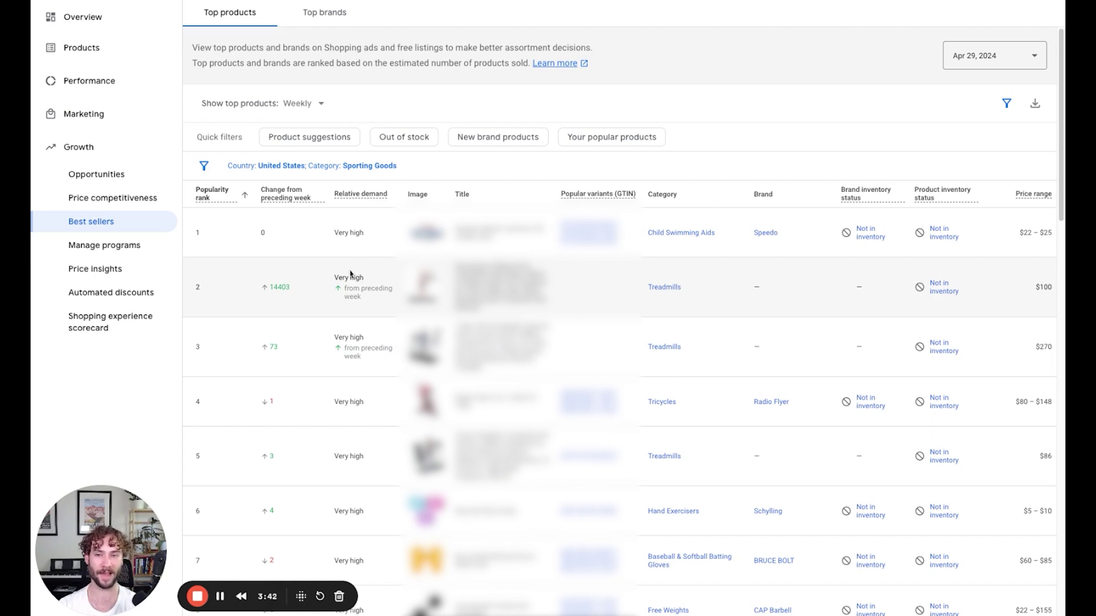
{"action": "mouse_move", "coordinate": [285, 200]}
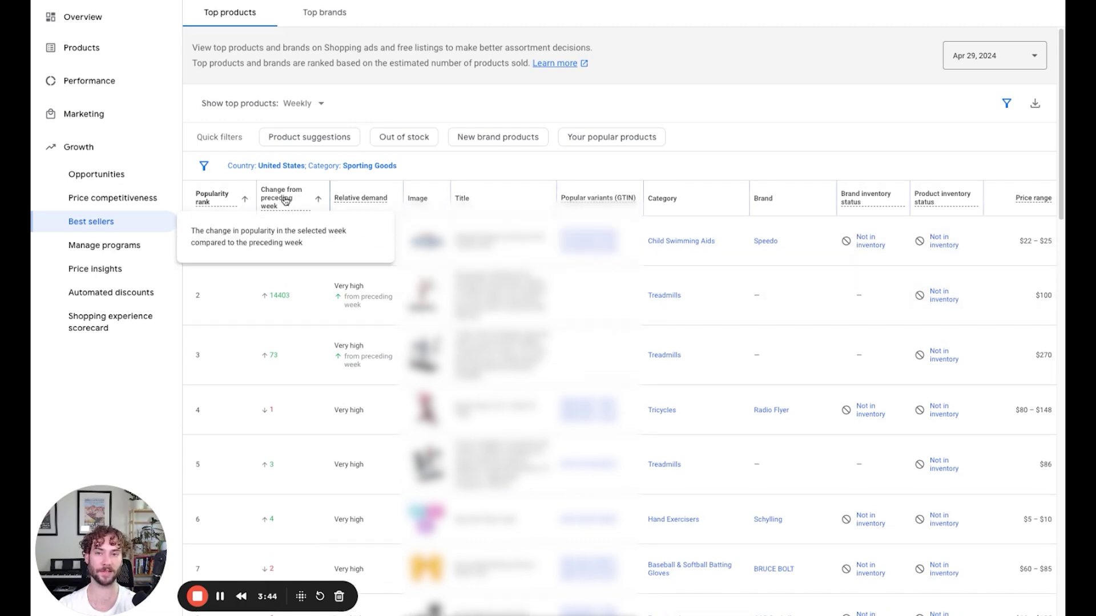
{"action": "left_click", "coordinate": [298, 107]}
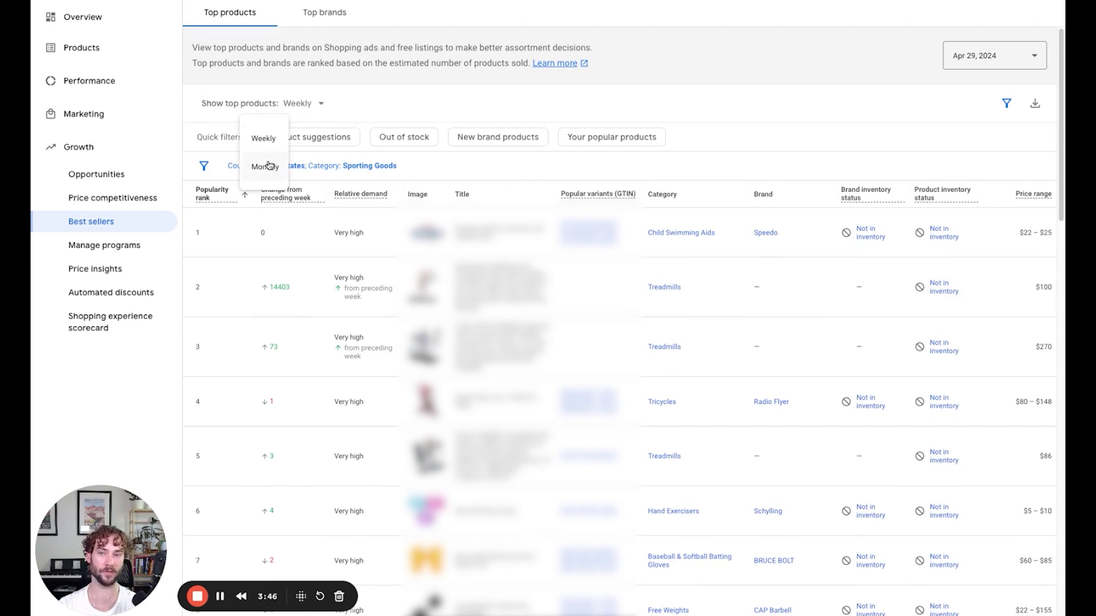
{"action": "left_click", "coordinate": [266, 167]}
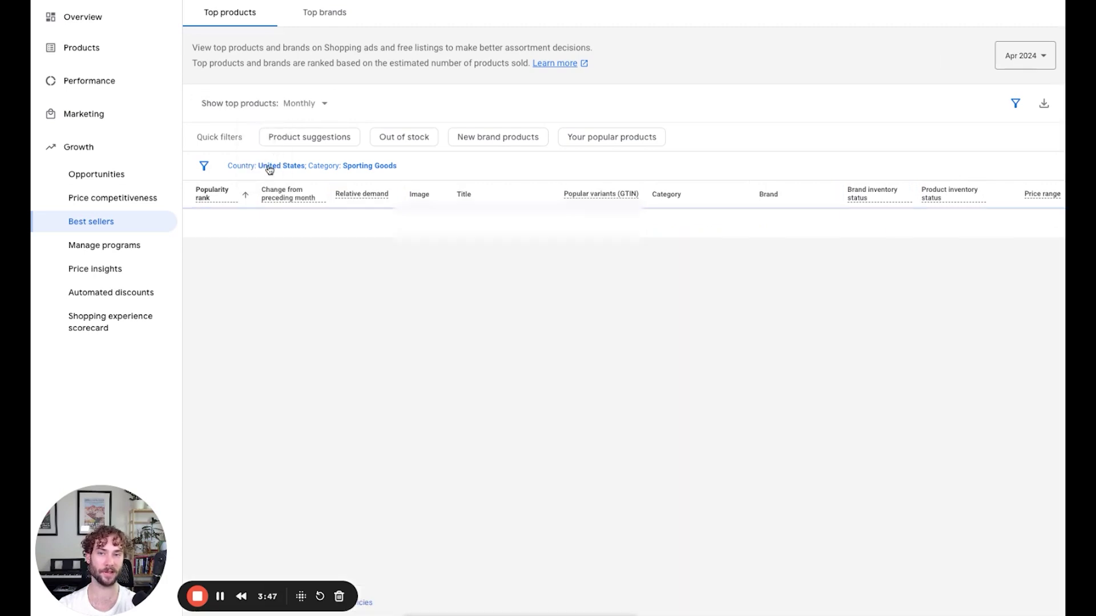
Check how far back the selectable report months go, and close the month picker without changing the selection
{"action": "left_click", "coordinate": [1019, 57]}
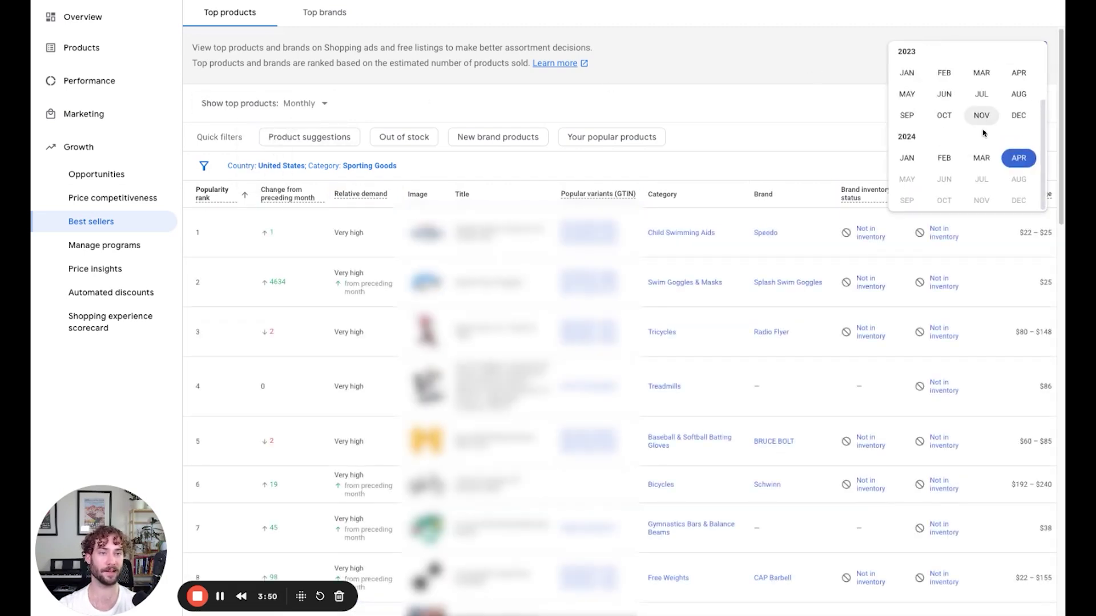
{"action": "scroll", "coordinate": [980, 126], "scroll_direction": "up", "scroll_amount": 3}
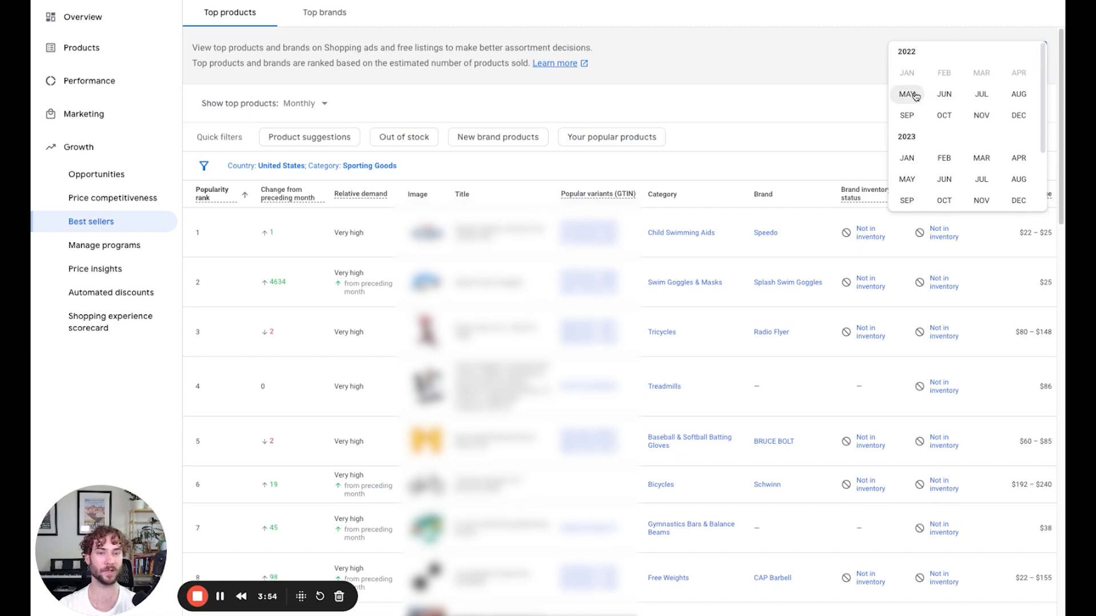
{"action": "left_click", "coordinate": [773, 96]}
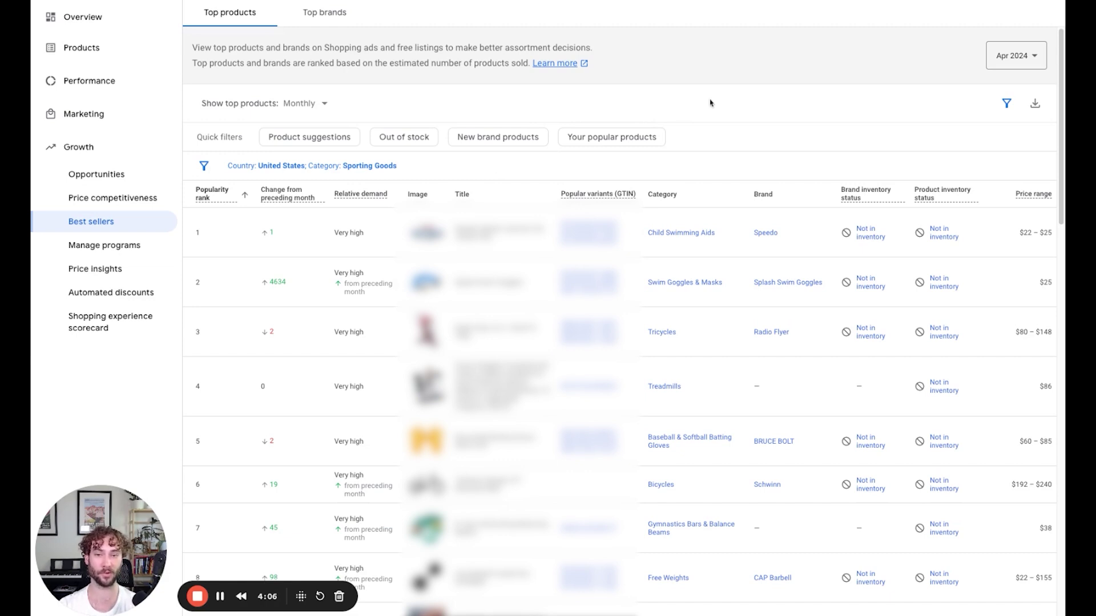
Open the Top brands report and look through the monthly brand ranking
{"action": "left_click", "coordinate": [331, 16]}
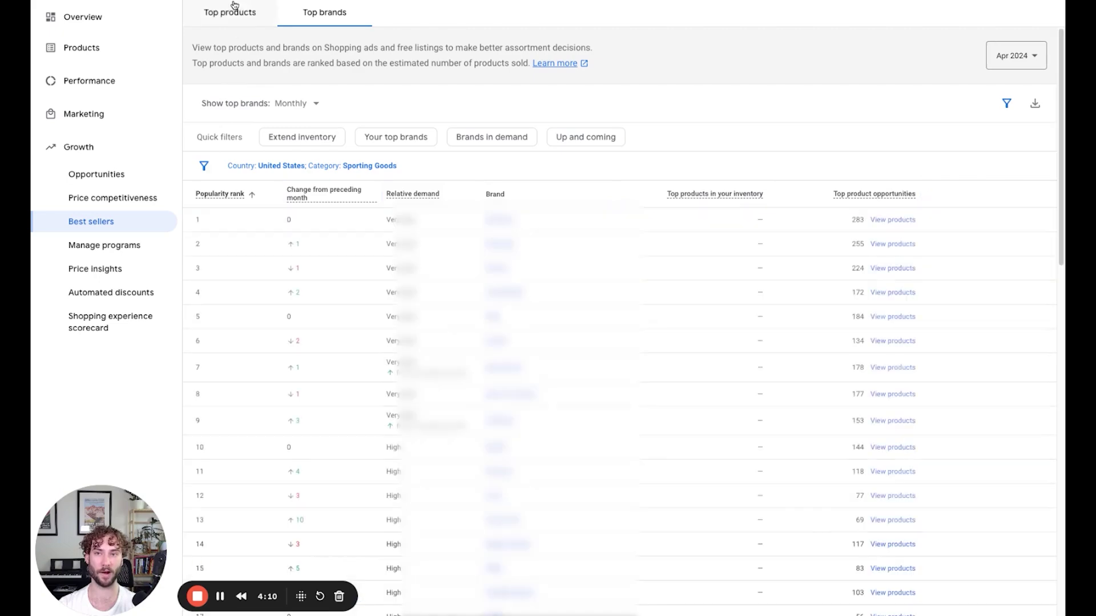
{"action": "scroll", "coordinate": [238, 227], "scroll_direction": "down", "scroll_amount": 5}
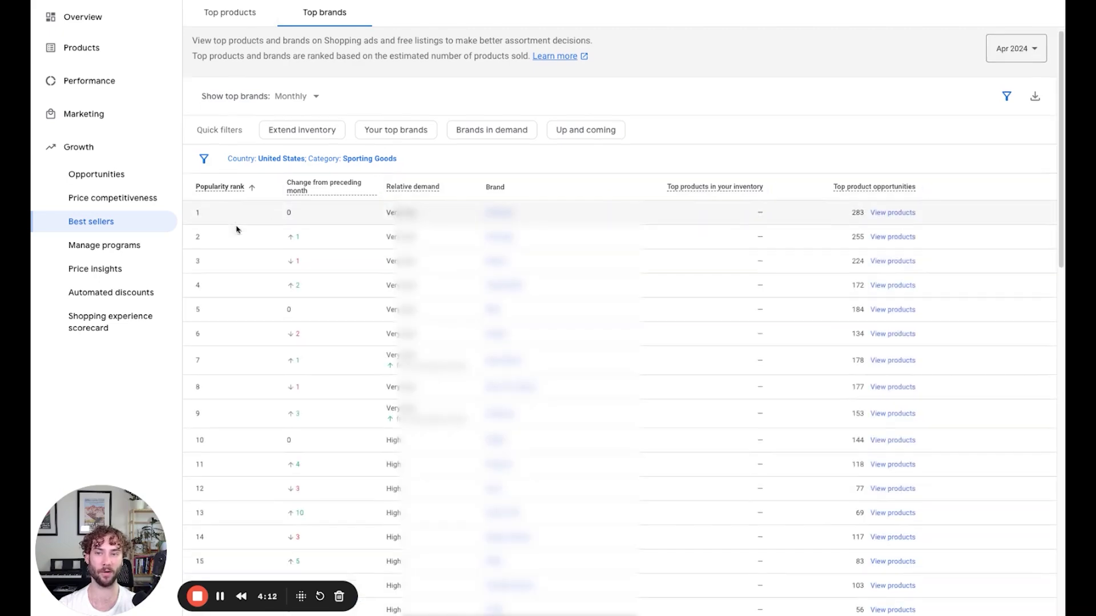
{"action": "scroll", "coordinate": [254, 305], "scroll_direction": "up", "scroll_amount": 5}
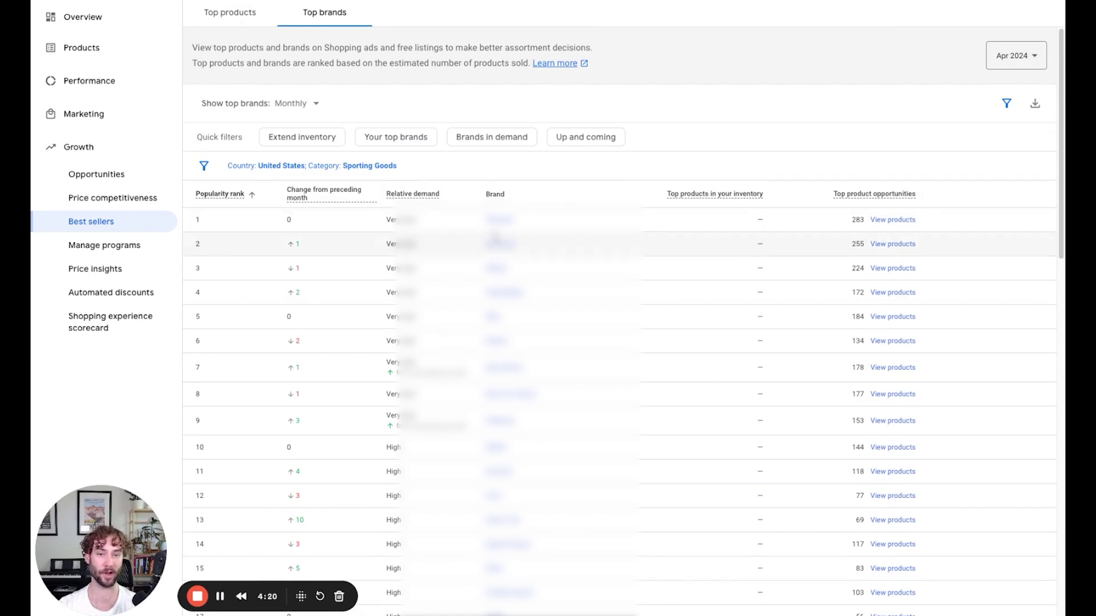
View the top product opportunities of the first-ranked brand, and clear the brand and inventory status filters after reviewing the products
{"action": "left_click", "coordinate": [888, 221]}
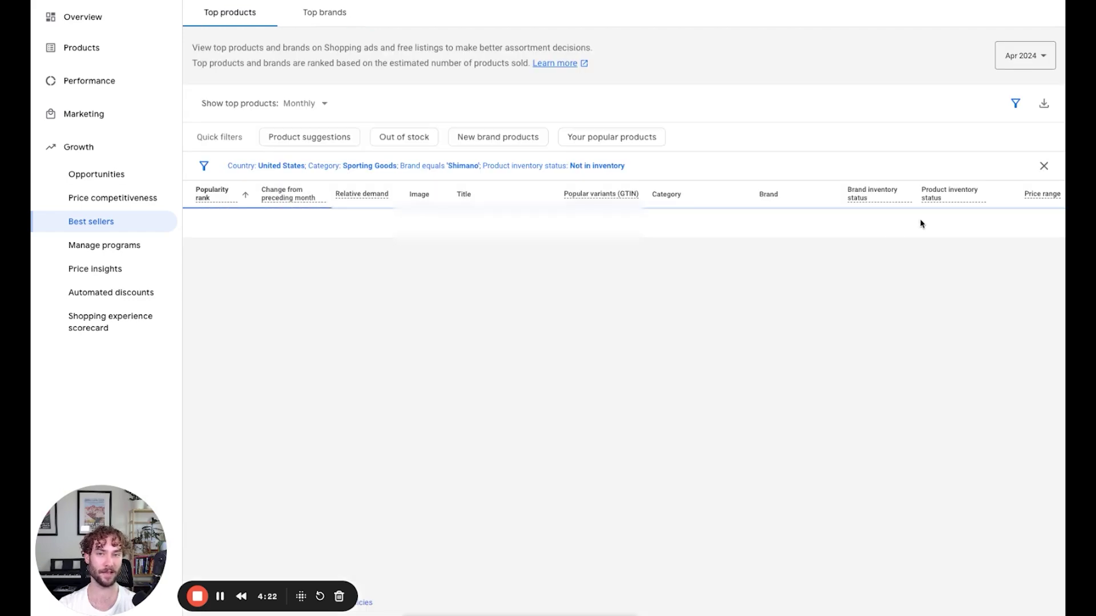
{"action": "scroll", "coordinate": [921, 224], "scroll_direction": "down", "scroll_amount": 5}
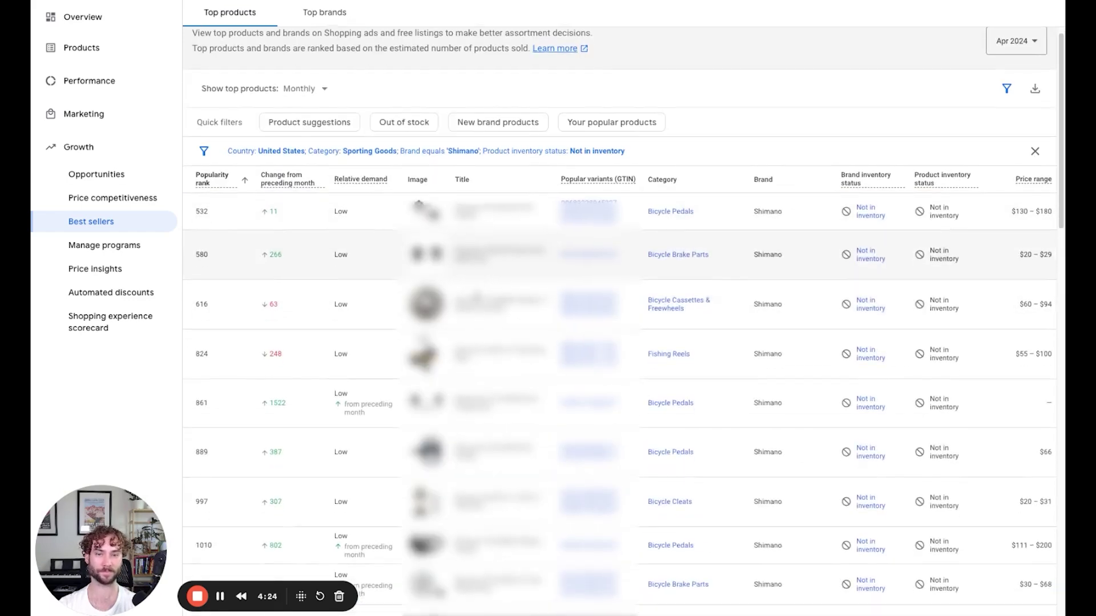
{"action": "scroll", "coordinate": [464, 177], "scroll_direction": "up", "scroll_amount": 5}
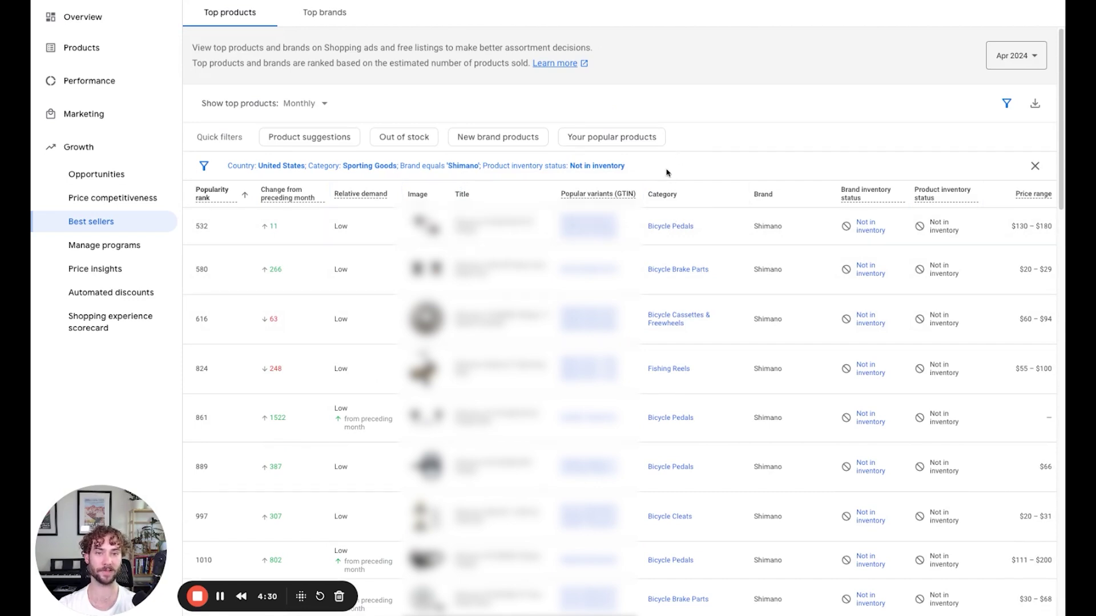
{"action": "left_click", "coordinate": [1034, 166]}
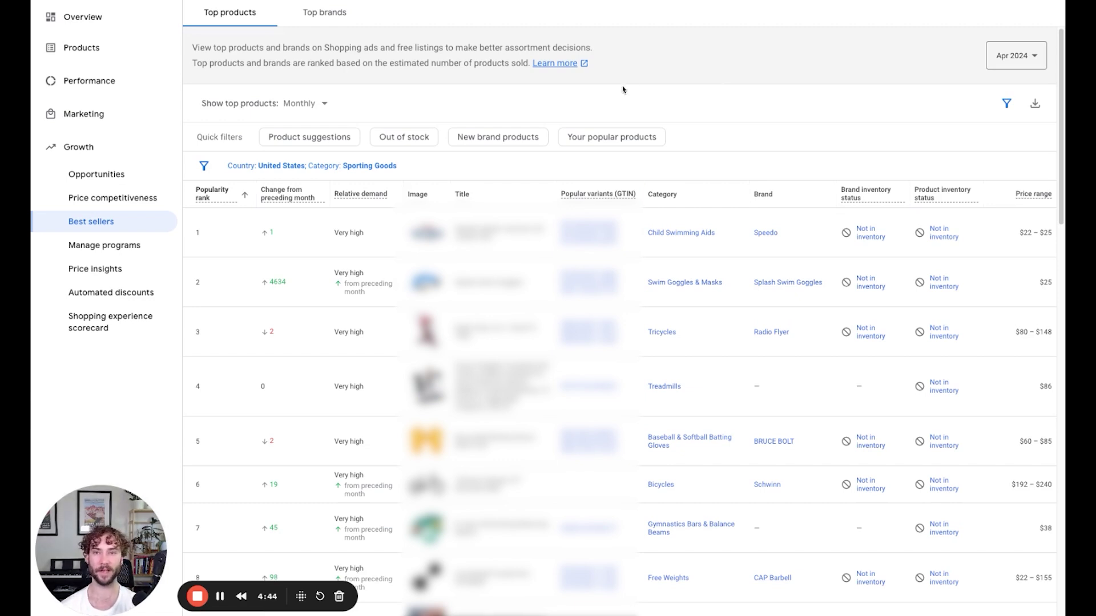
Switch to the Help Center article "About the best sellers report" and skim its introduction and Benefits section
{"action": "key", "text": "ctrl+Tab"}
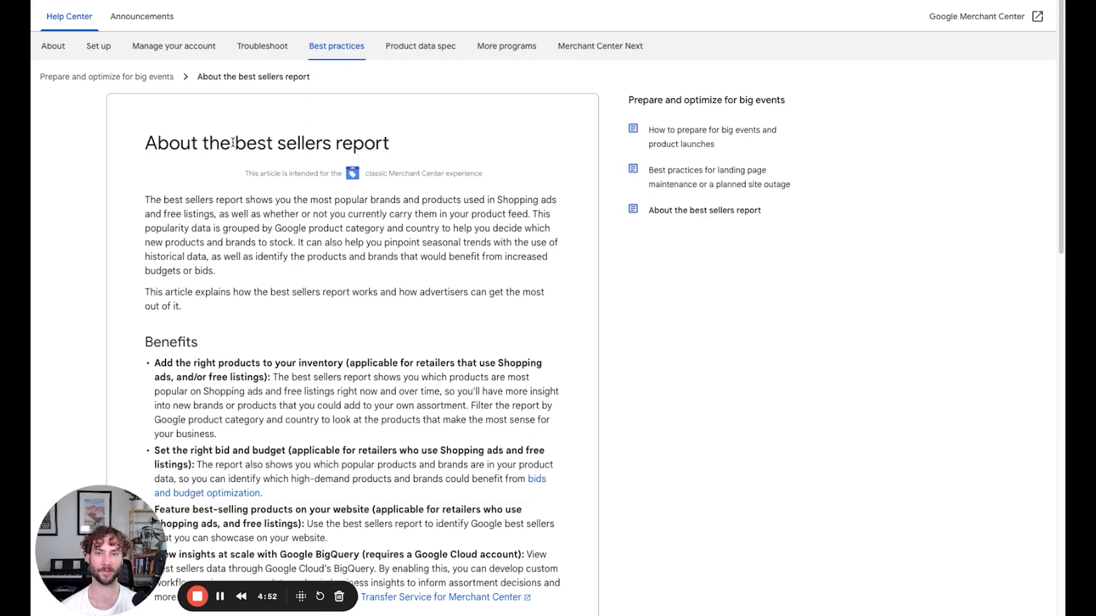
{"action": "left_click_drag", "start_coordinate": [233, 140], "coordinate": [432, 140]}
{"action": "triple_click", "coordinate": [432, 140]}
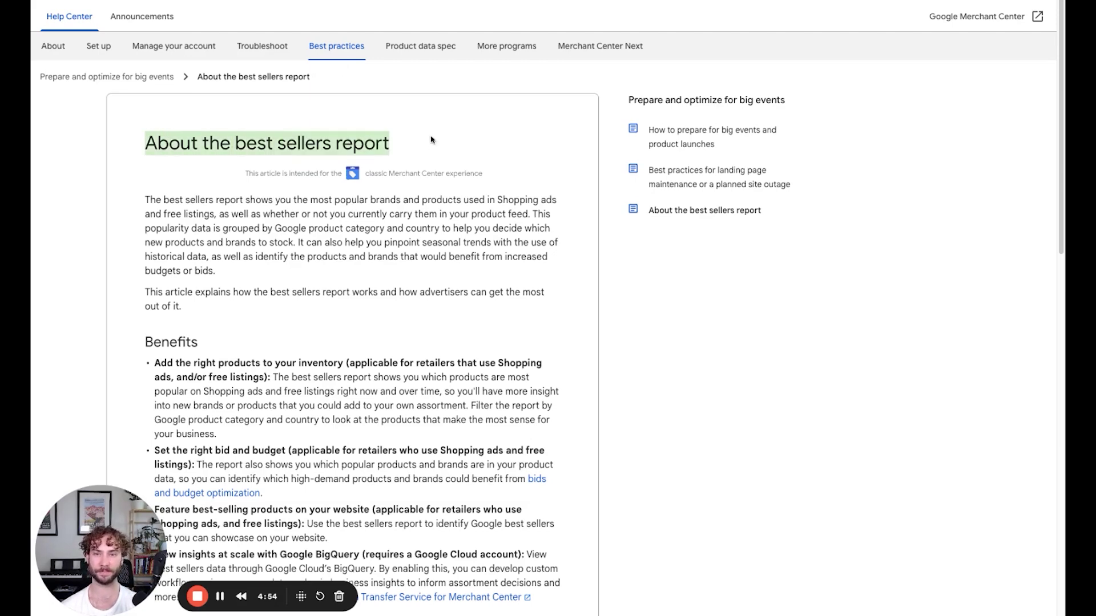
{"action": "left_click", "coordinate": [197, 226]}
{"action": "scroll", "coordinate": [199, 222], "scroll_direction": "down", "scroll_amount": 2}
{"action": "scroll", "coordinate": [200, 218], "scroll_direction": "down", "scroll_amount": 4}
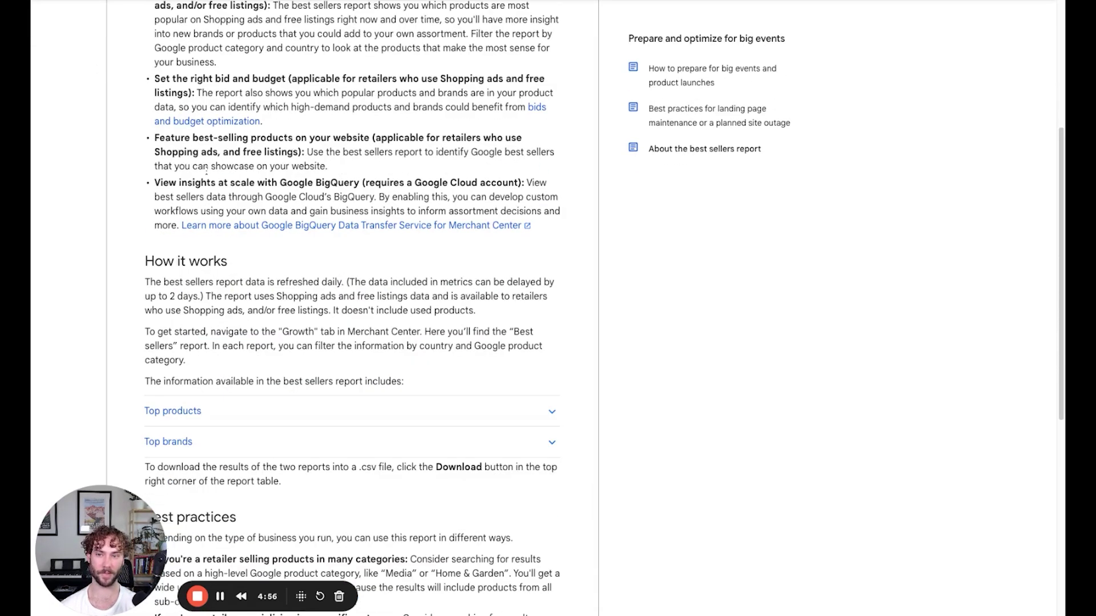
Read in the How it works section how often the report data is refreshed and what it covers
{"action": "left_click_drag", "start_coordinate": [148, 283], "coordinate": [362, 282]}
{"action": "left_click", "coordinate": [495, 313]}
{"action": "scroll", "coordinate": [464, 298], "scroll_direction": "down", "scroll_amount": 1}
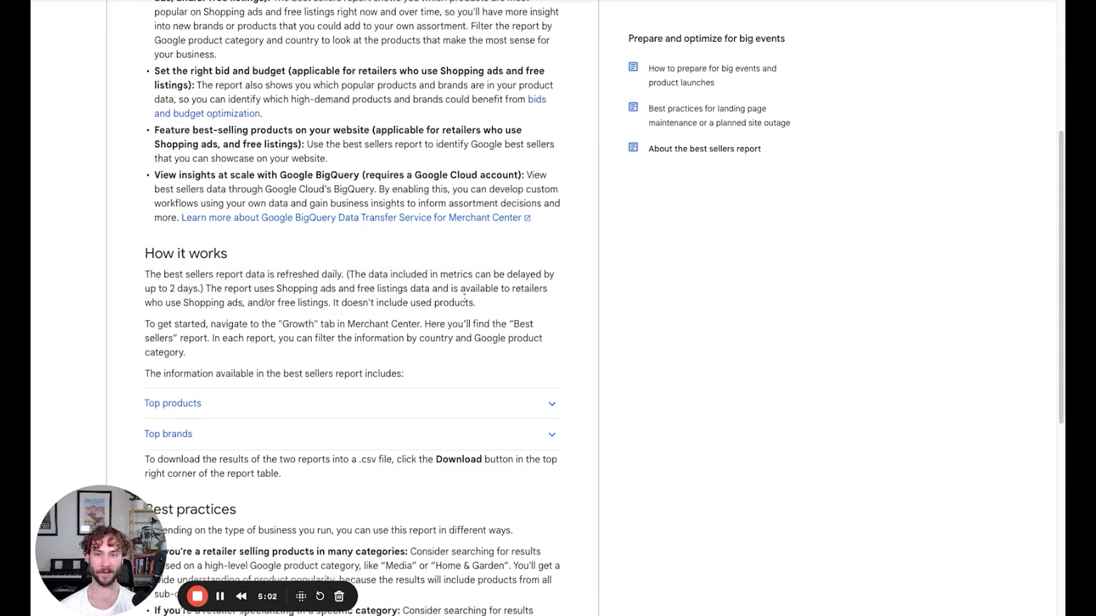
Read in the How it works section which listings data the report uses and which retailers it is available to
{"action": "left_click_drag", "start_coordinate": [217, 289], "coordinate": [534, 331]}
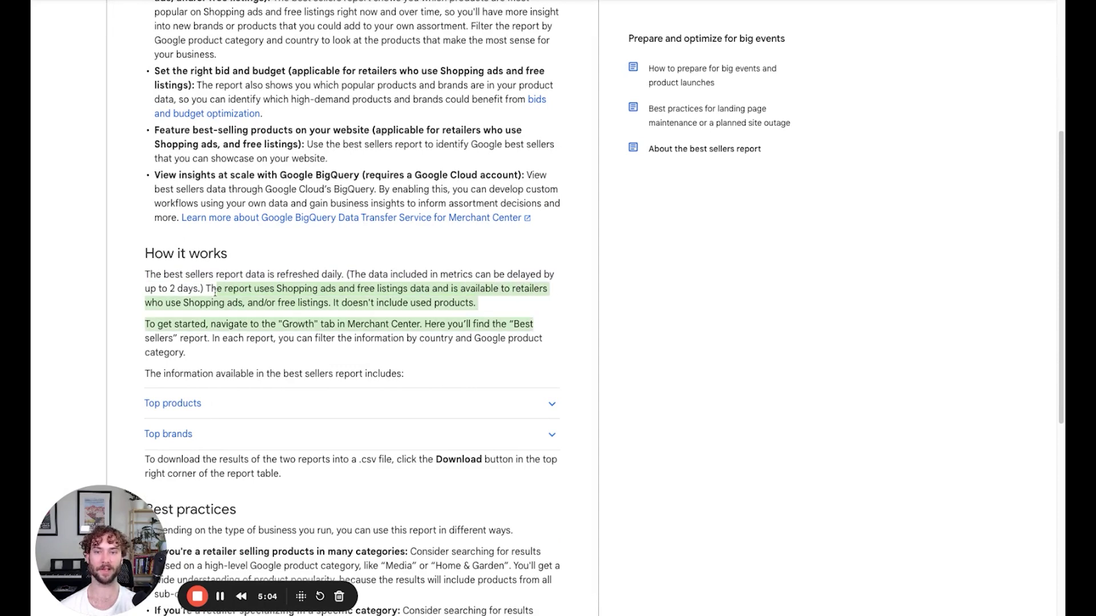
{"action": "left_click_drag", "start_coordinate": [538, 289], "coordinate": [540, 304]}
{"action": "left_click", "coordinate": [546, 291]}
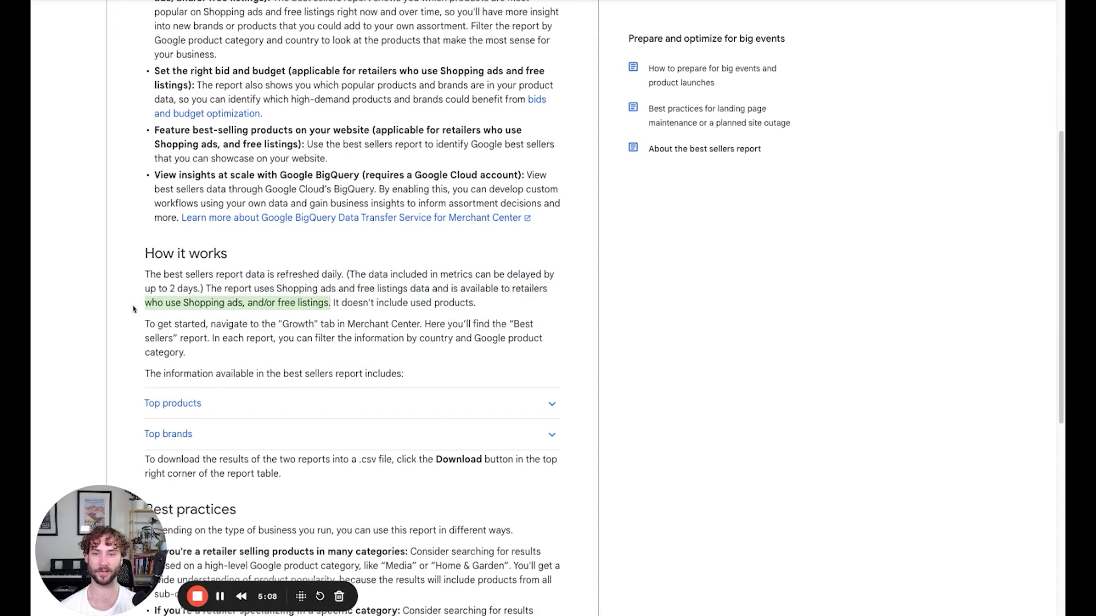
Skim the article's Best practices and Related links sections, and switch back to the Top products report in Merchant Center
{"action": "scroll", "coordinate": [447, 188], "scroll_direction": "down", "scroll_amount": 3}
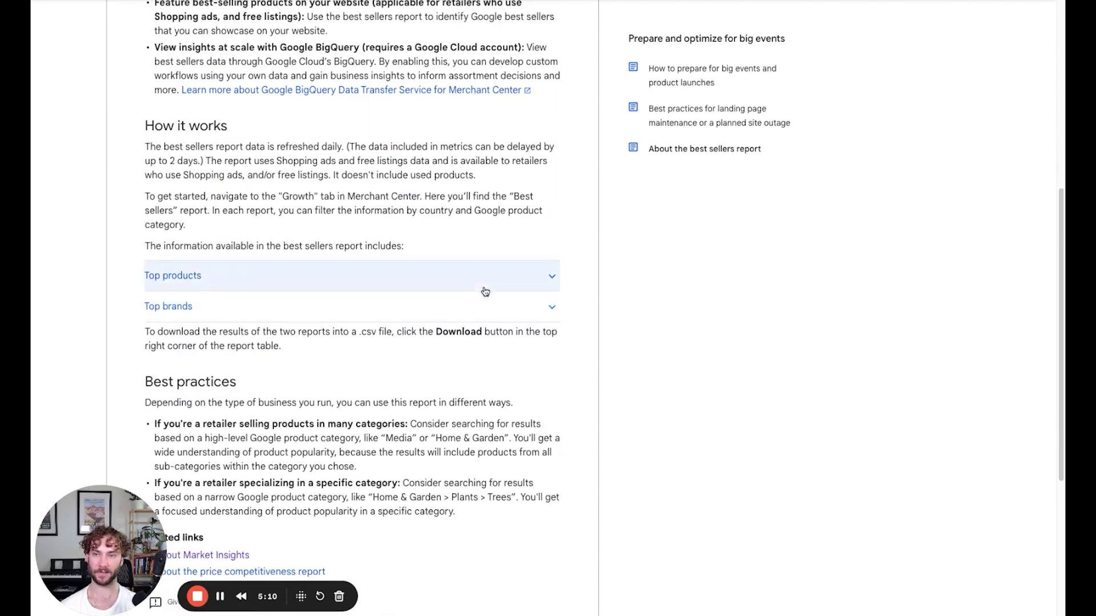
{"action": "scroll", "coordinate": [447, 188], "scroll_direction": "down", "scroll_amount": 2}
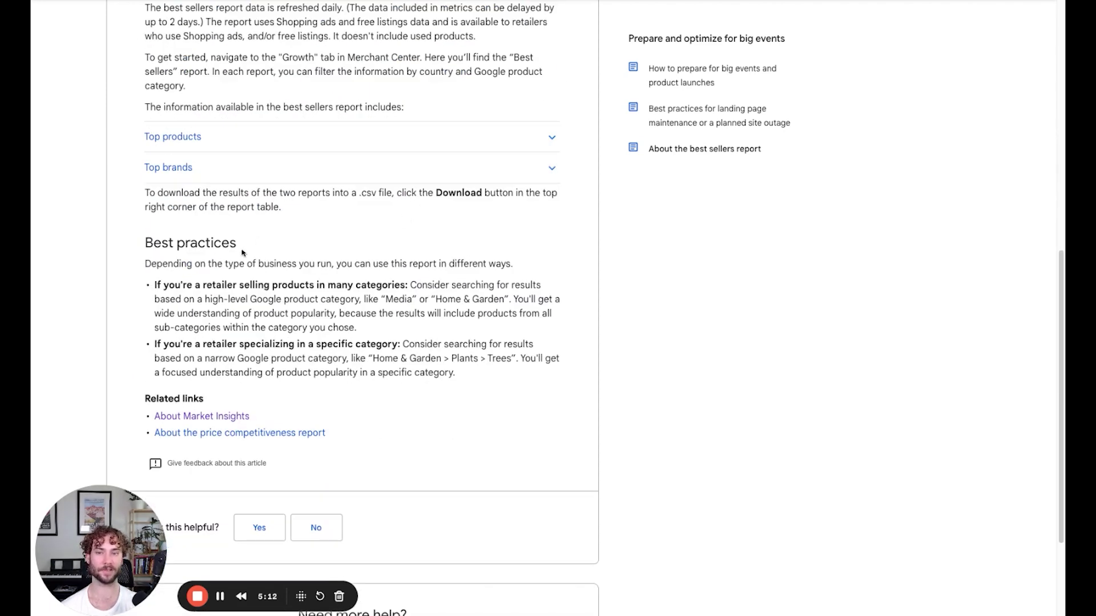
{"action": "scroll", "coordinate": [343, 317], "scroll_direction": "down", "scroll_amount": 2}
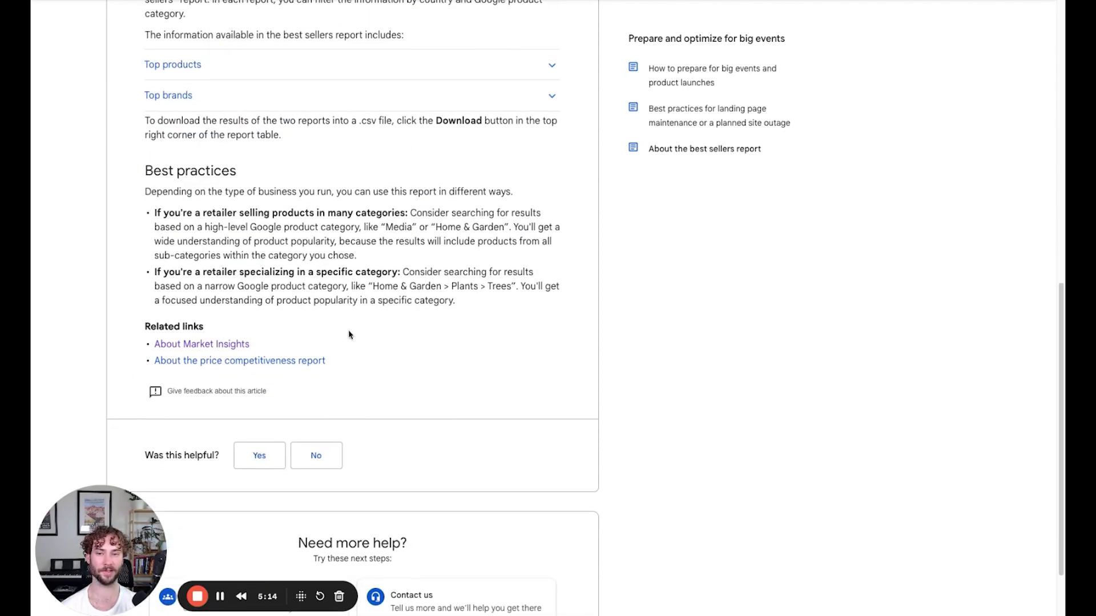
{"action": "scroll", "coordinate": [348, 335], "scroll_direction": "down", "scroll_amount": 2}
{"action": "scroll", "coordinate": [344, 335], "scroll_direction": "up", "scroll_amount": 20}
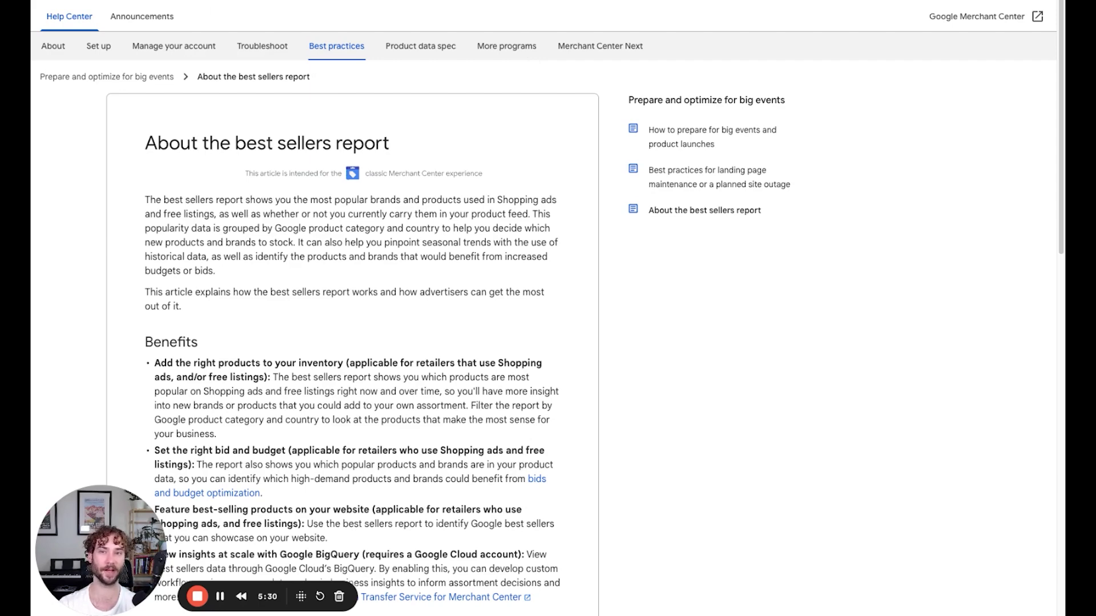
{"action": "key", "text": "ctrl+Tab"}
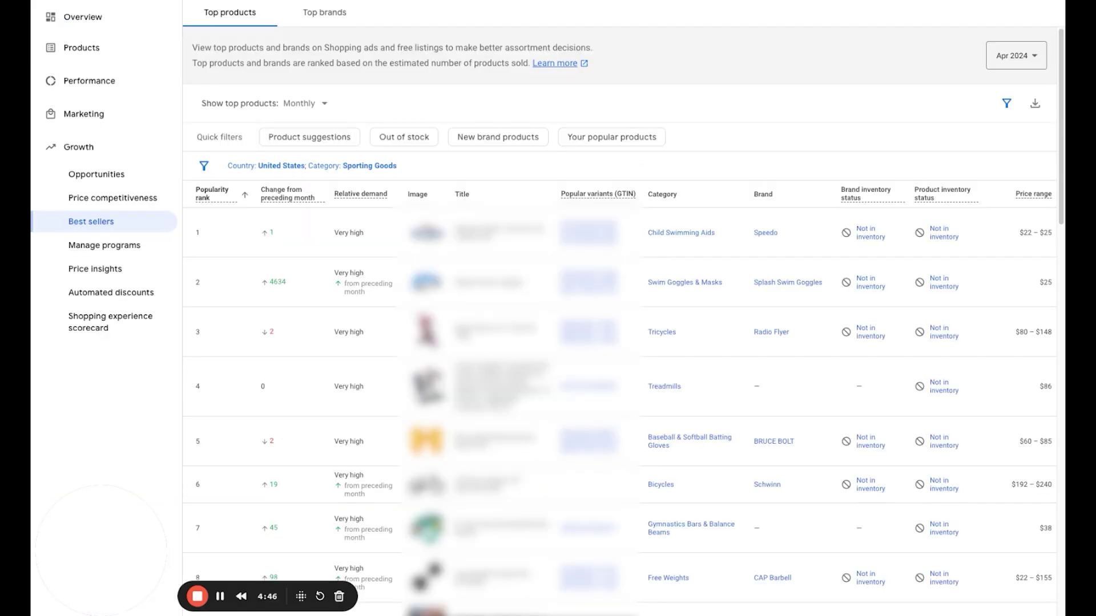